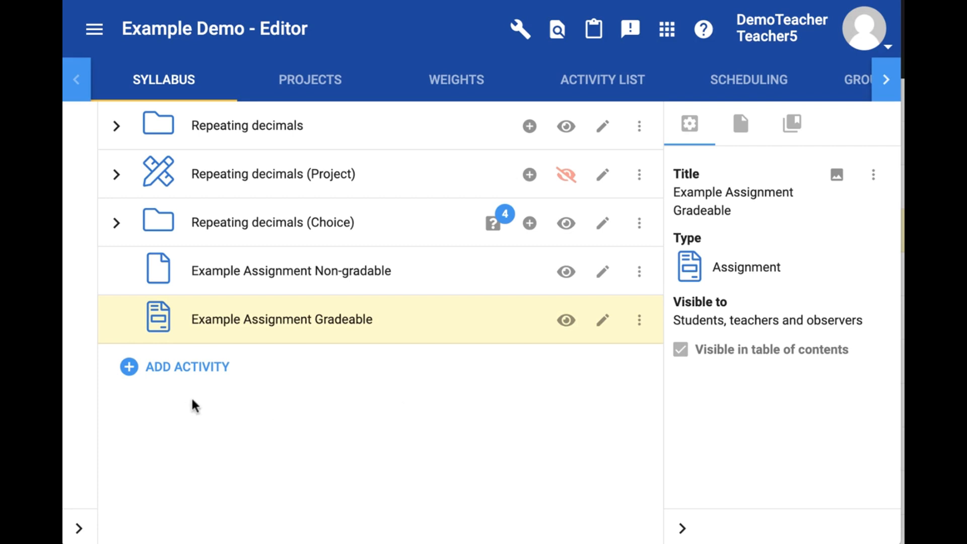
Add an Assessment activity to the syllabus and title it "Example Assessment".
left_click(189, 372)
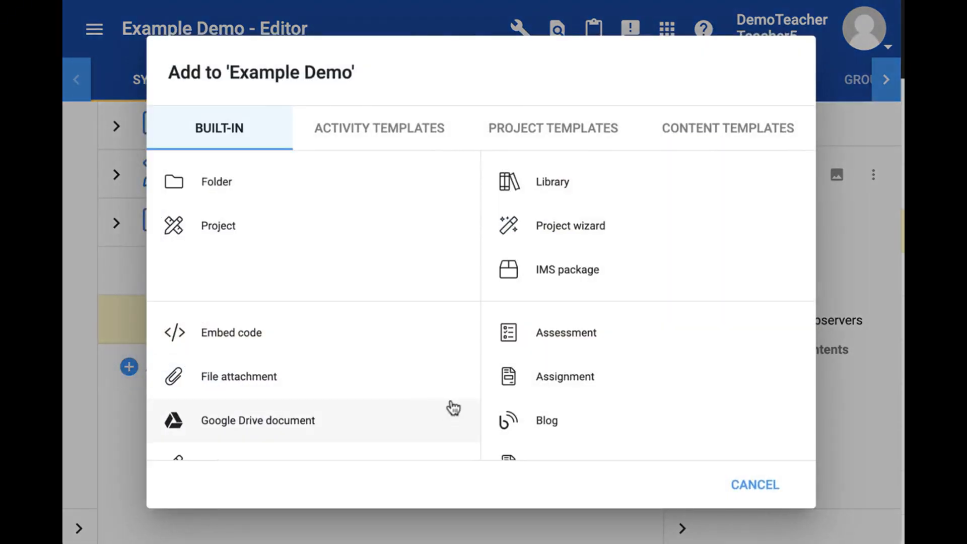
left_click(575, 330)
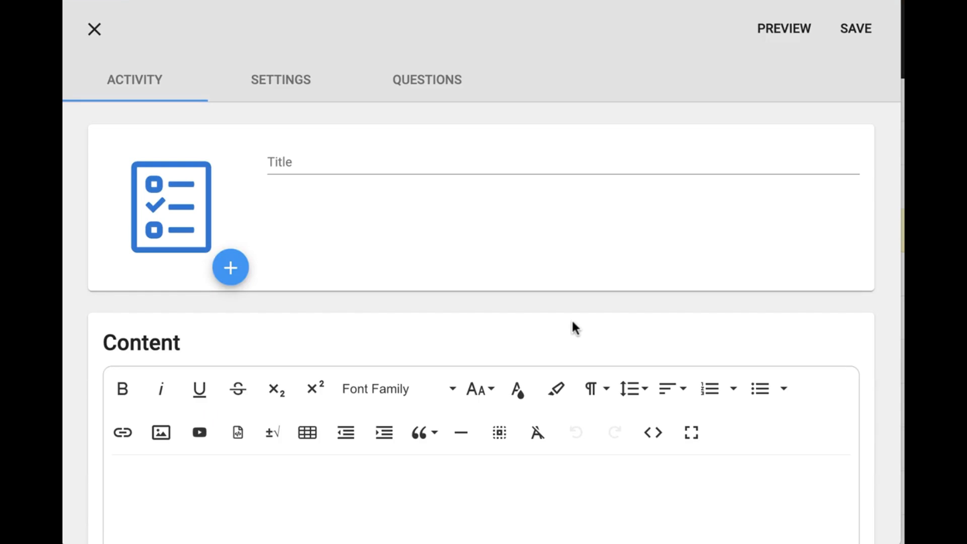
type("Example Assessment")
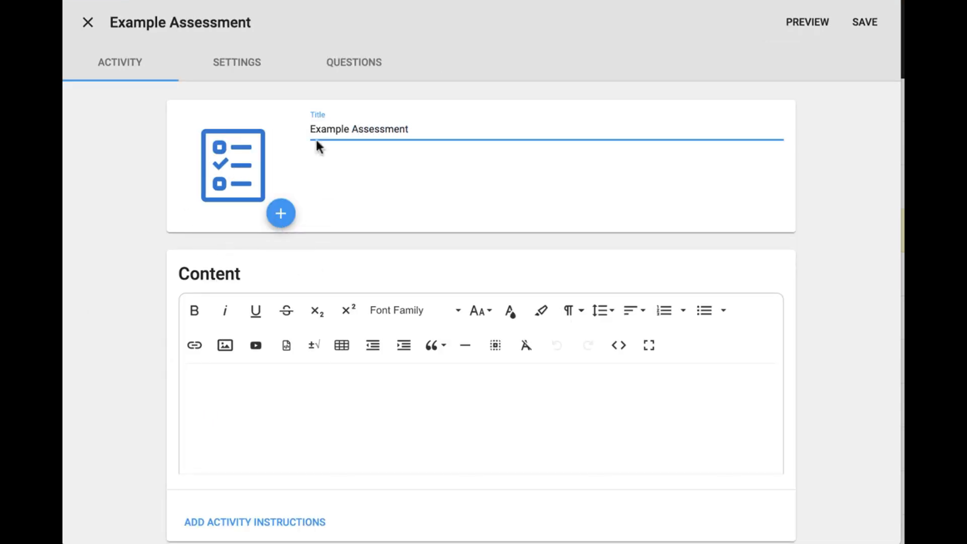
Write "Instructions:" in the assessment's content, with "Click Start" on the line below.
left_click(306, 415)
type("Inst")
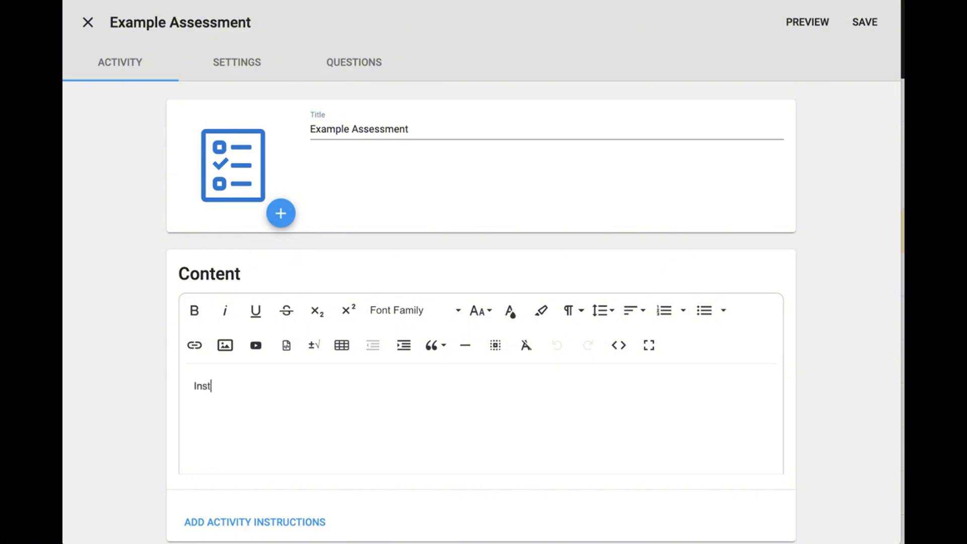
type("ructions:")
key("Return")
type("Click Start")
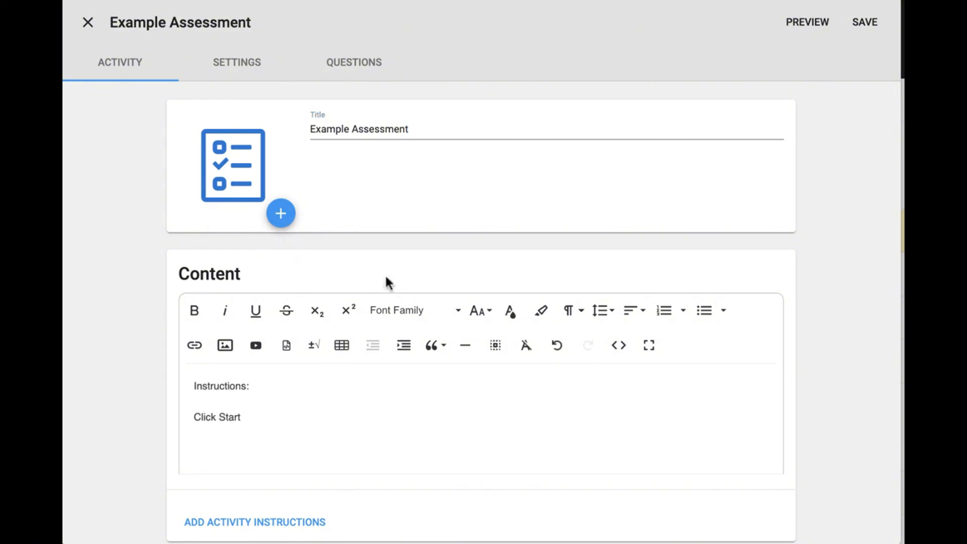
Examine the assessment's settings, including question pooling and the available rules for displaying question results to students.
left_click(249, 71)
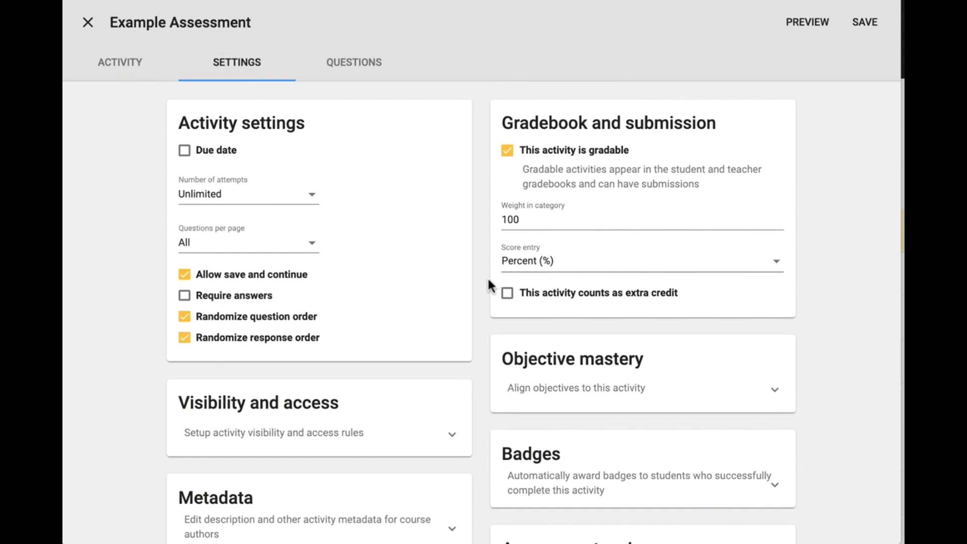
scroll(487, 276, "down", 3)
scroll(448, 370, "down", 2)
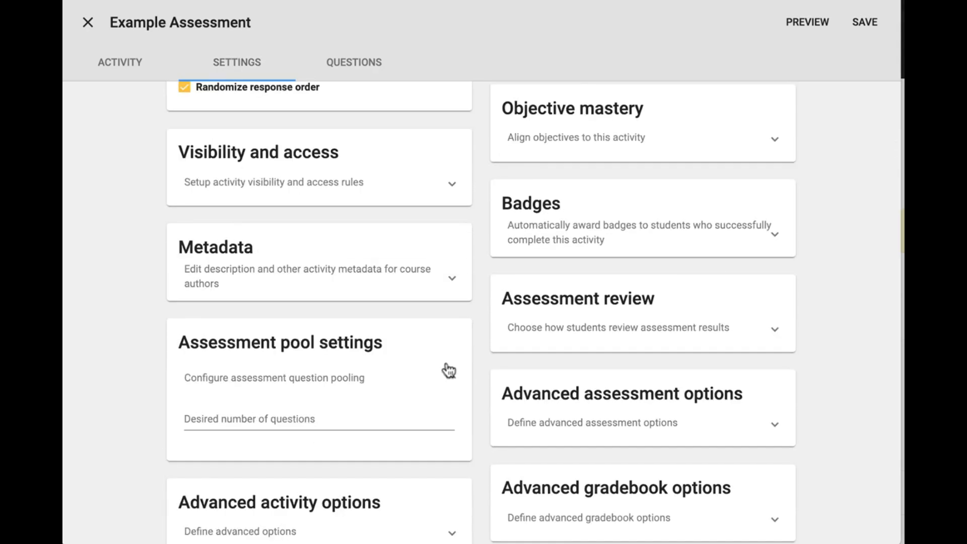
left_click(448, 370)
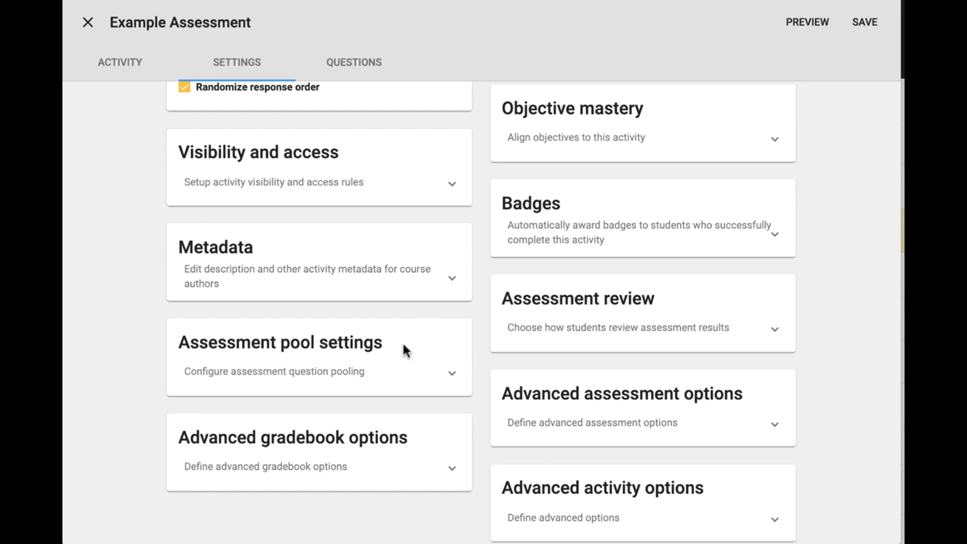
left_click(776, 333)
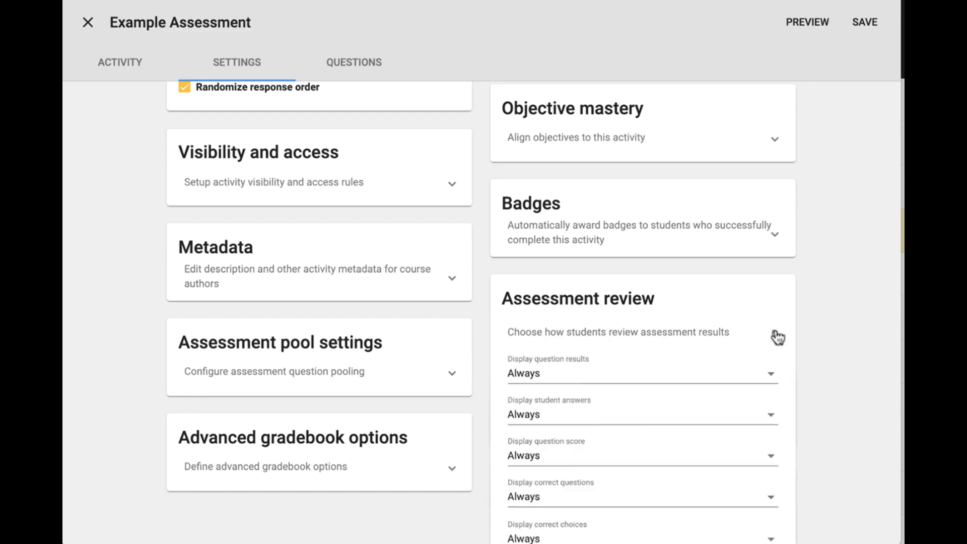
scroll(766, 356, "down", 3)
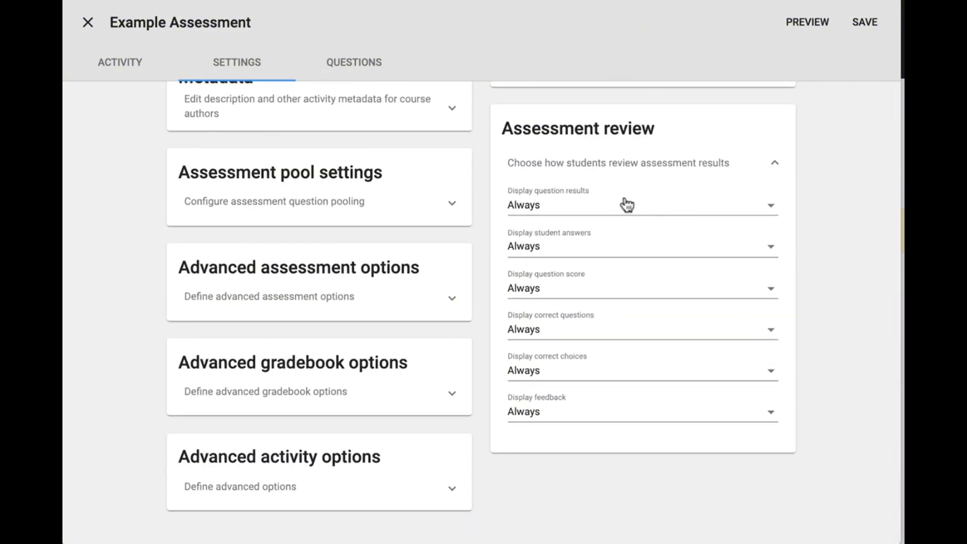
left_click(586, 207)
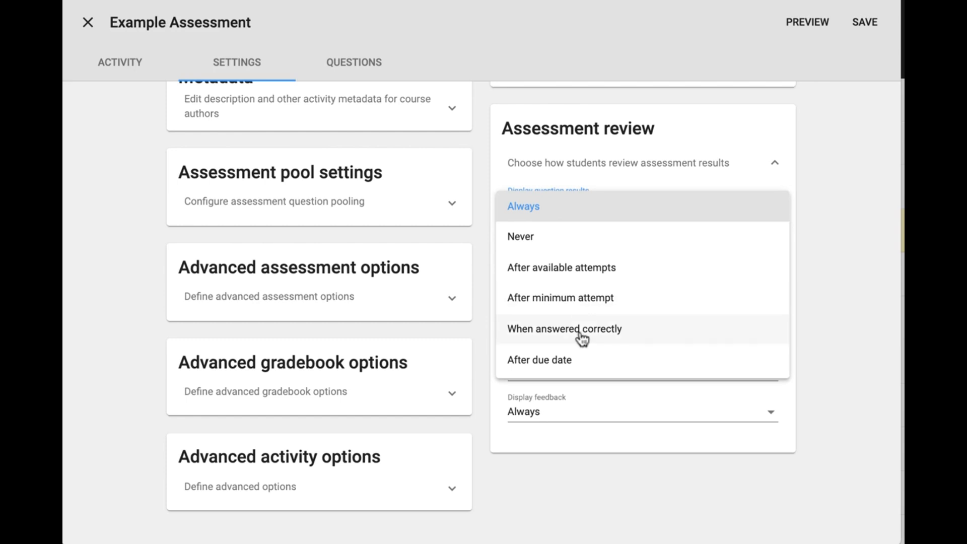
left_click(848, 338)
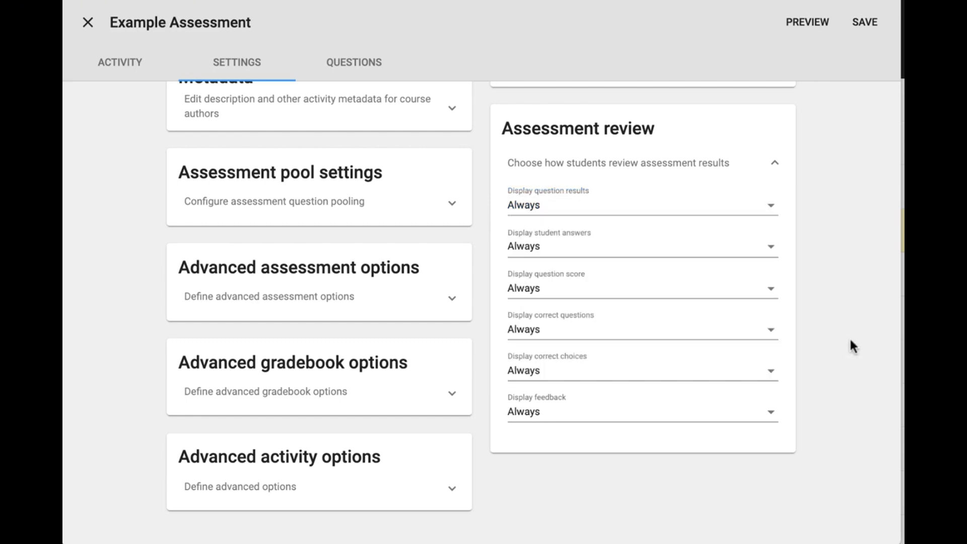
In the advanced assessment options, enable the answer eliminator, the highlighter, student notes, and bookmarking and reviewing questions.
left_click(451, 308)
scroll(431, 368, "down", 3)
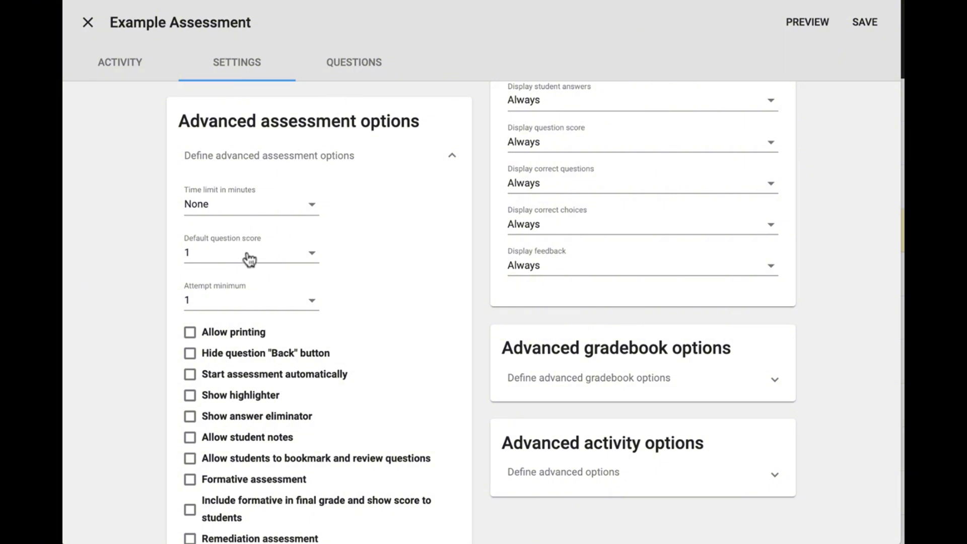
scroll(252, 304, "down", 3)
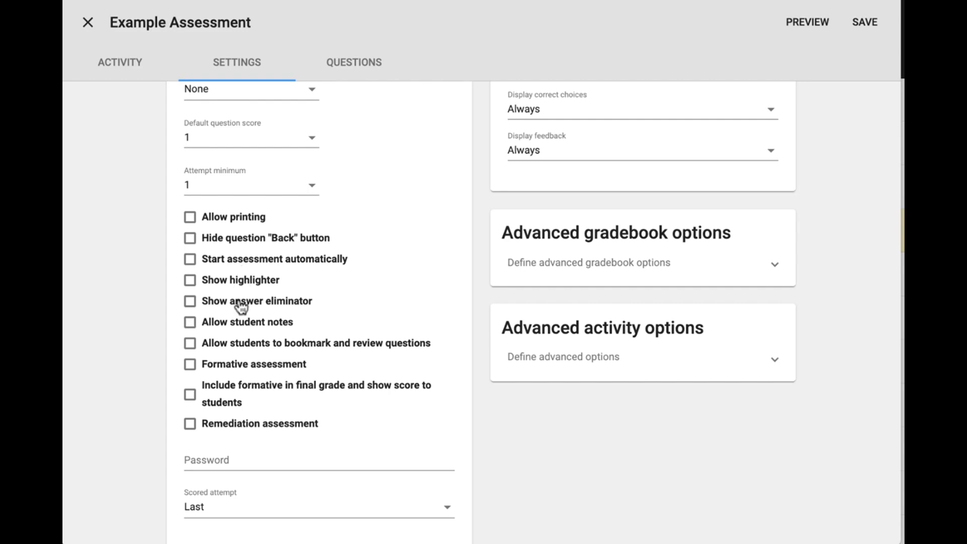
left_click(189, 301)
left_click(191, 280)
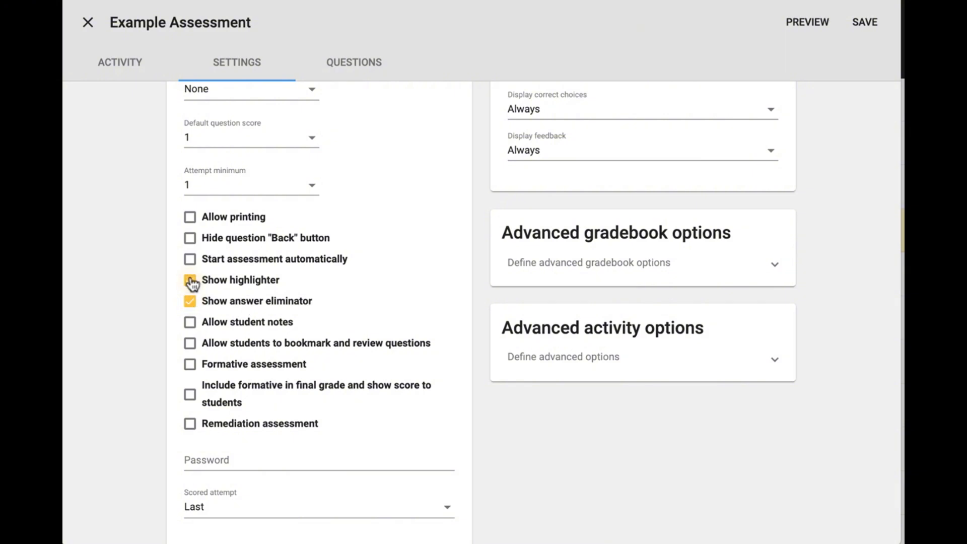
left_click(190, 324)
left_click(190, 343)
scroll(282, 425, "down", 2)
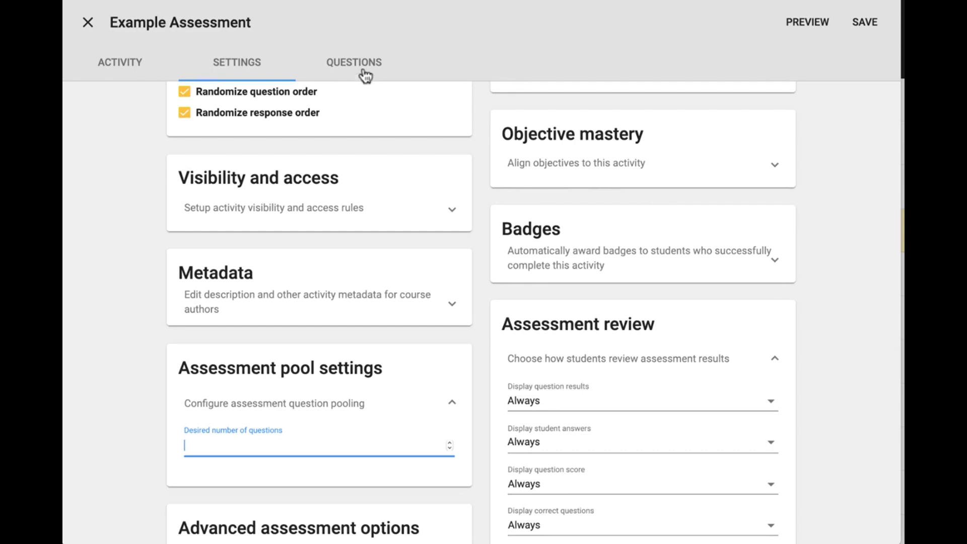
Add a new multiple choice question to the assessment and set it to 3 points.
left_click(362, 71)
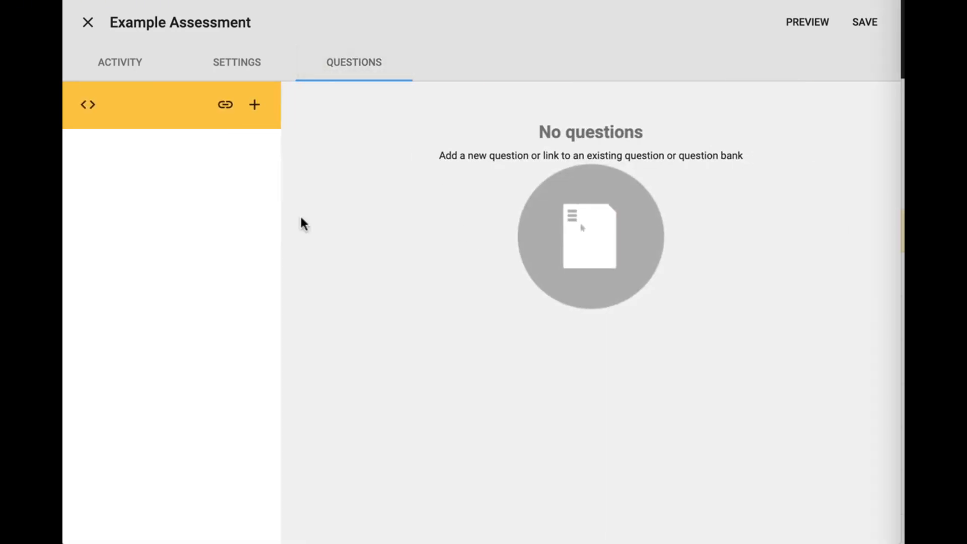
left_click(254, 105)
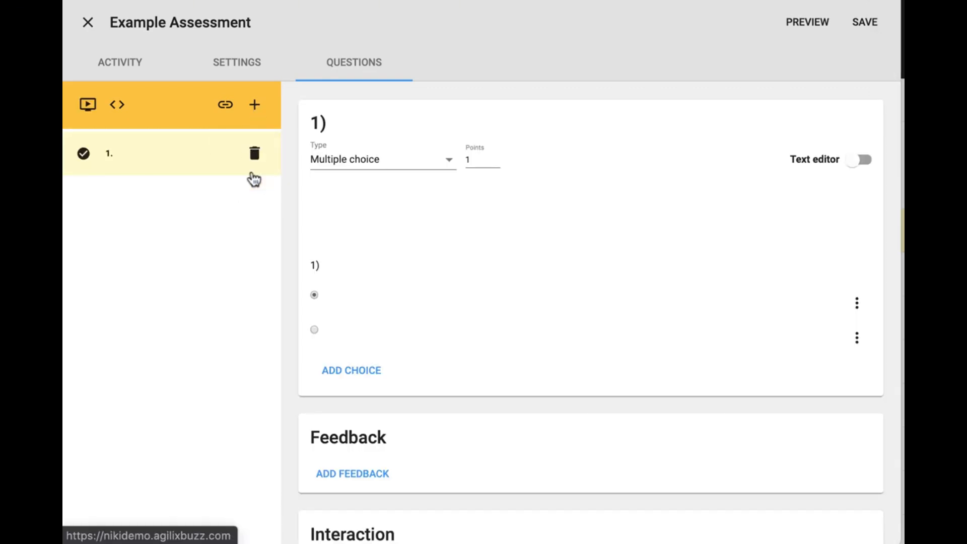
left_click(382, 160)
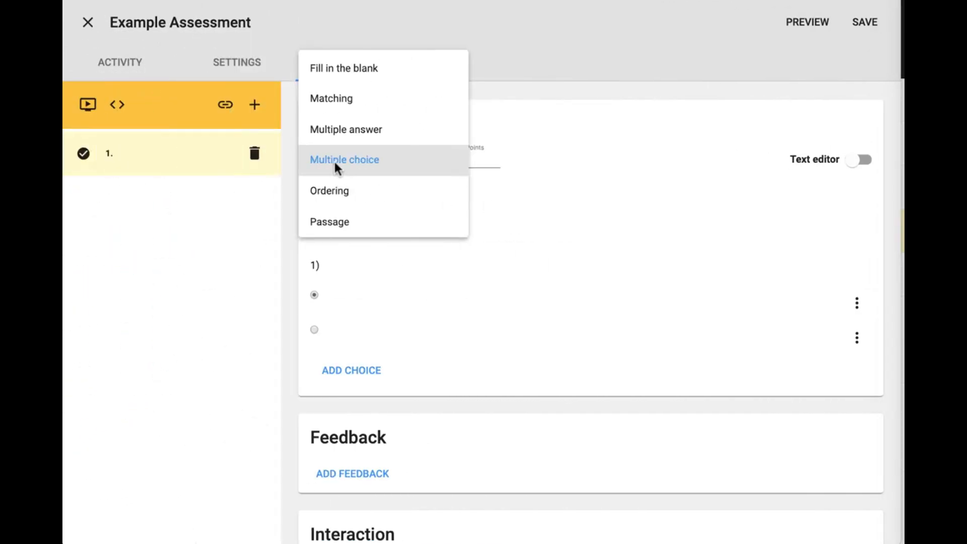
left_click(335, 161)
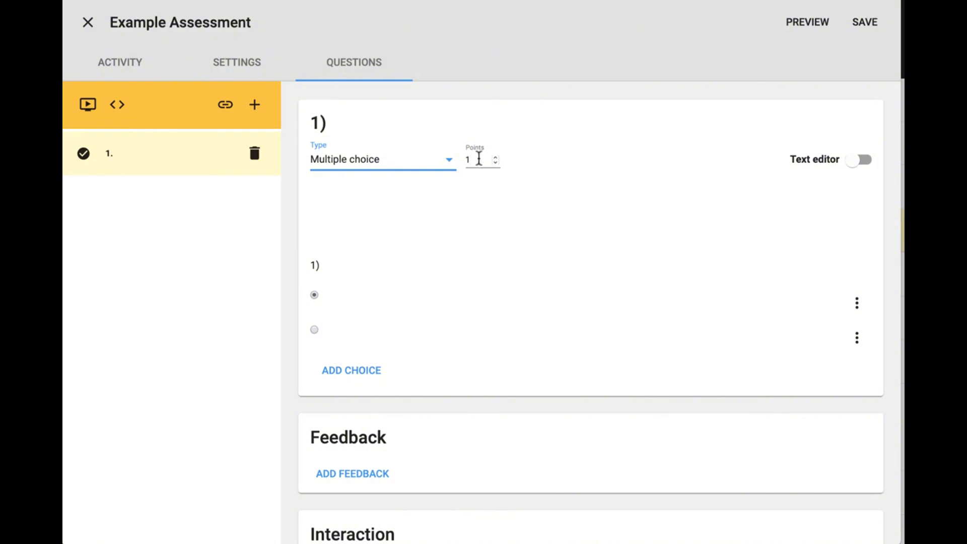
left_click_drag(478, 159, 459, 163)
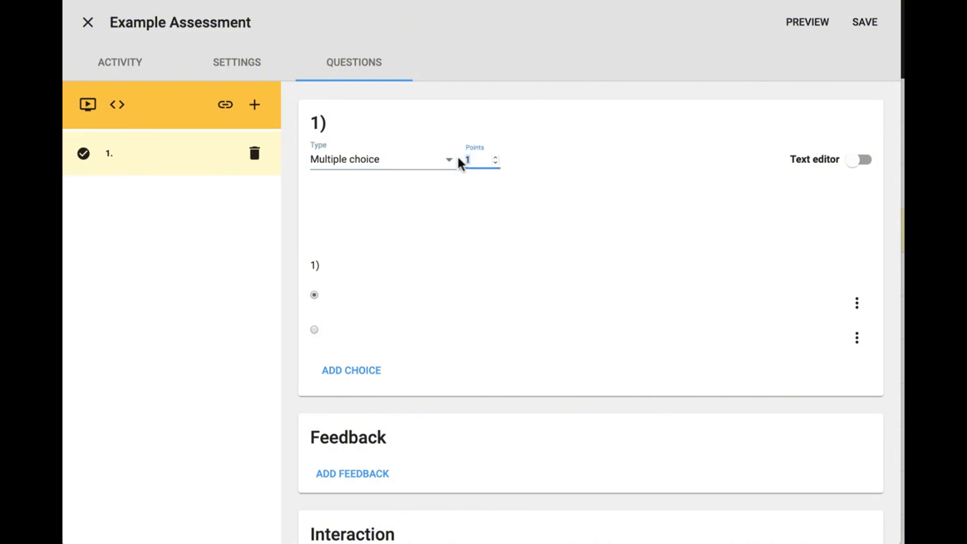
type("3")
Write the question "What is your favorite color?" with the answer choices Blue, Red and Green.
left_click(363, 215)
left_click(330, 265)
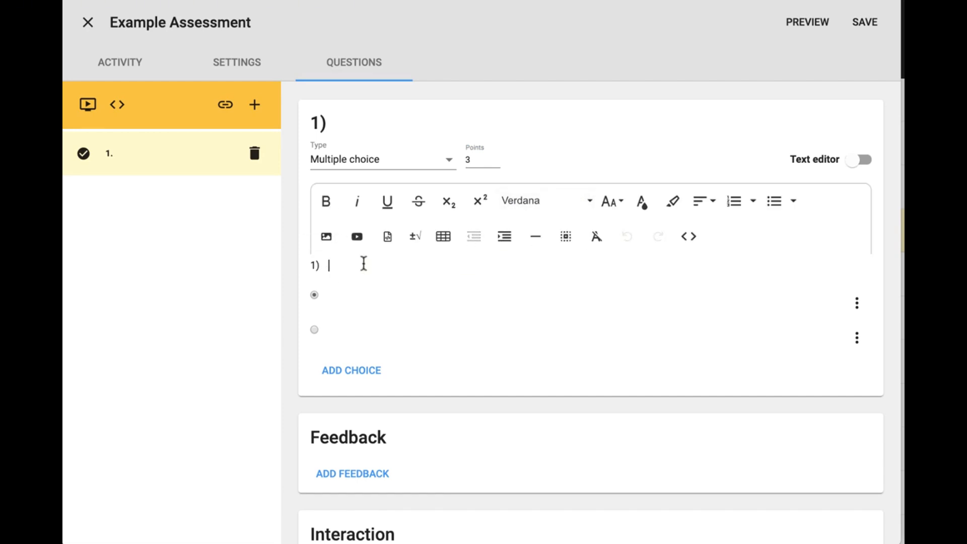
type("What is your favorite color?")
left_click(346, 300)
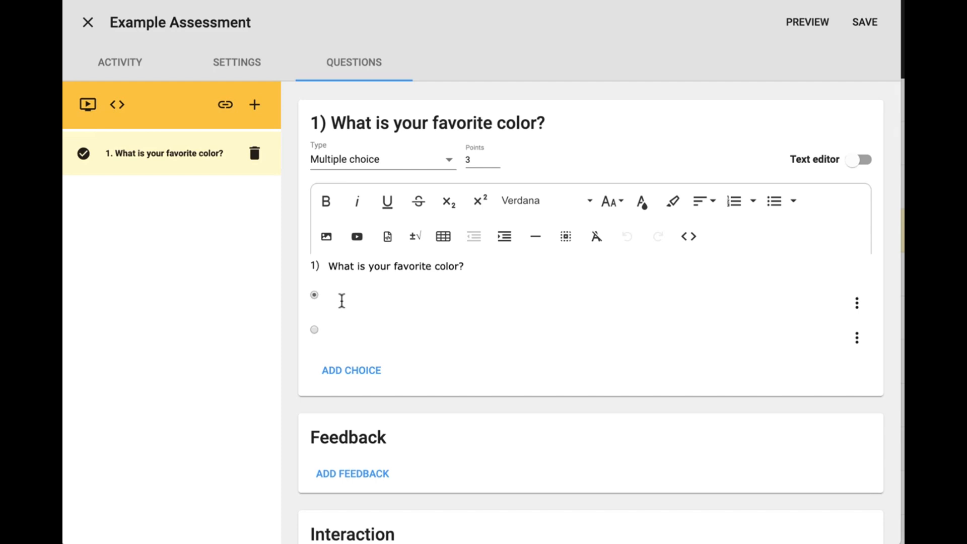
type("Blue")
left_click(351, 332)
type("Red")
left_click(351, 373)
left_click(351, 364)
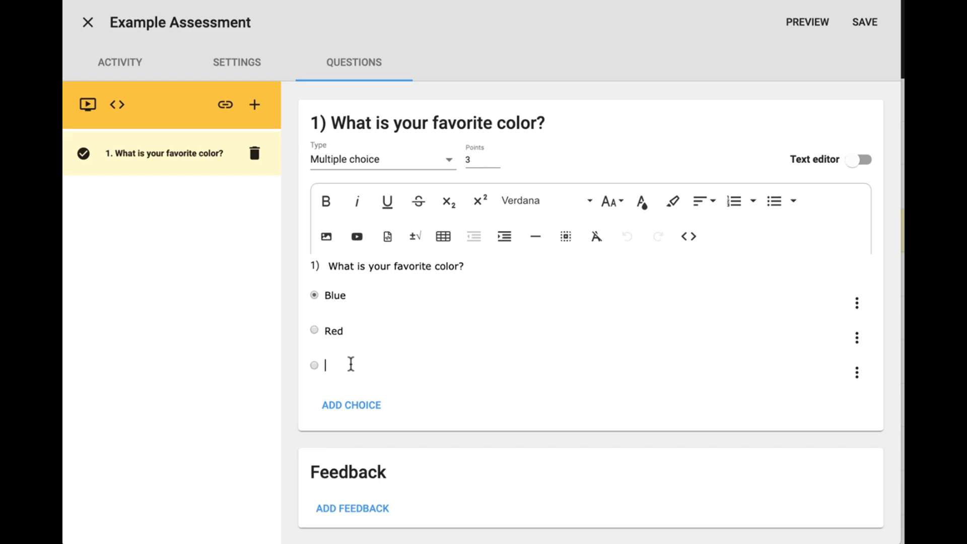
type("Green")
Add a feedback entry to the question, using the rule Always.
scroll(370, 434, "down", 2)
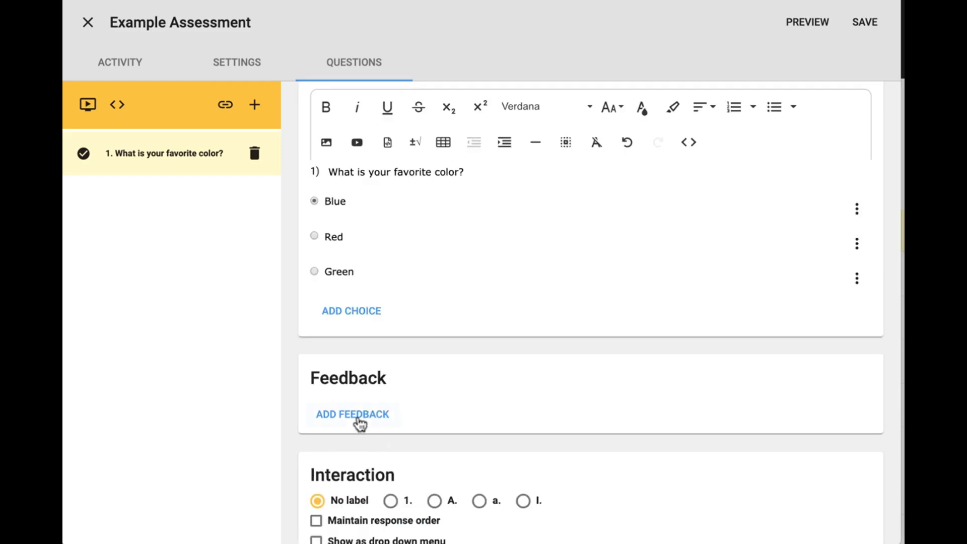
left_click(359, 423)
scroll(358, 423, "down", 3)
left_click(347, 319)
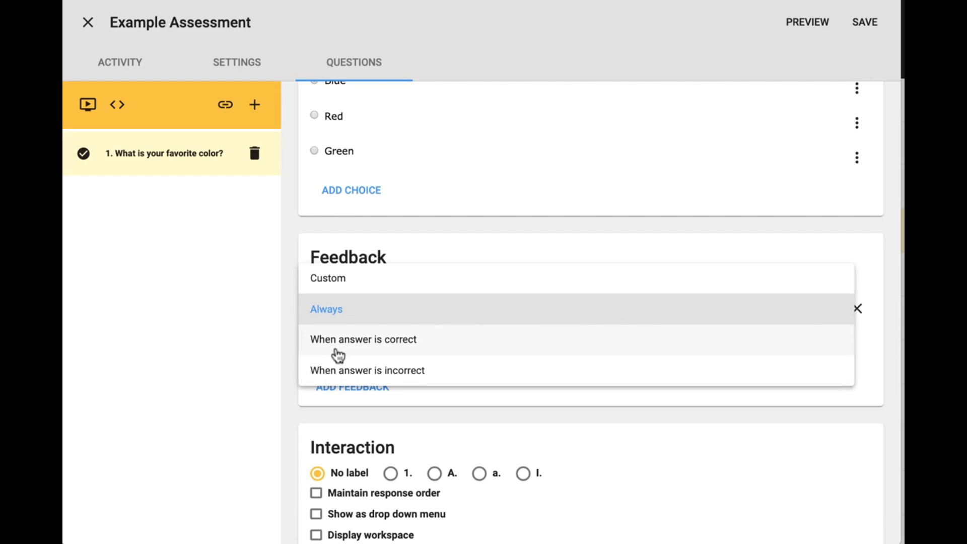
left_click(330, 410)
scroll(330, 410, "up", 2)
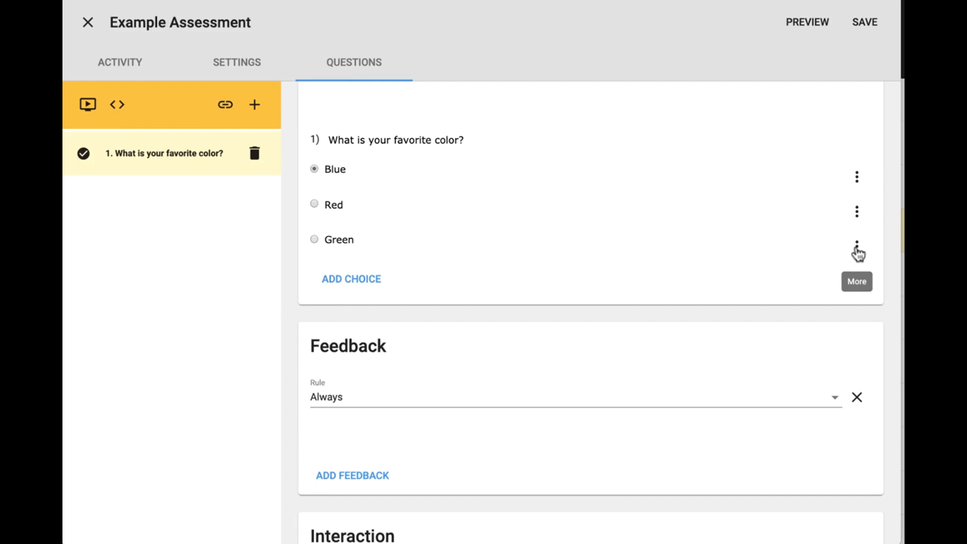
Add the feedback "Green is pretty but not the right answer." to the Green choice and open the Red choice's options.
left_click(856, 248)
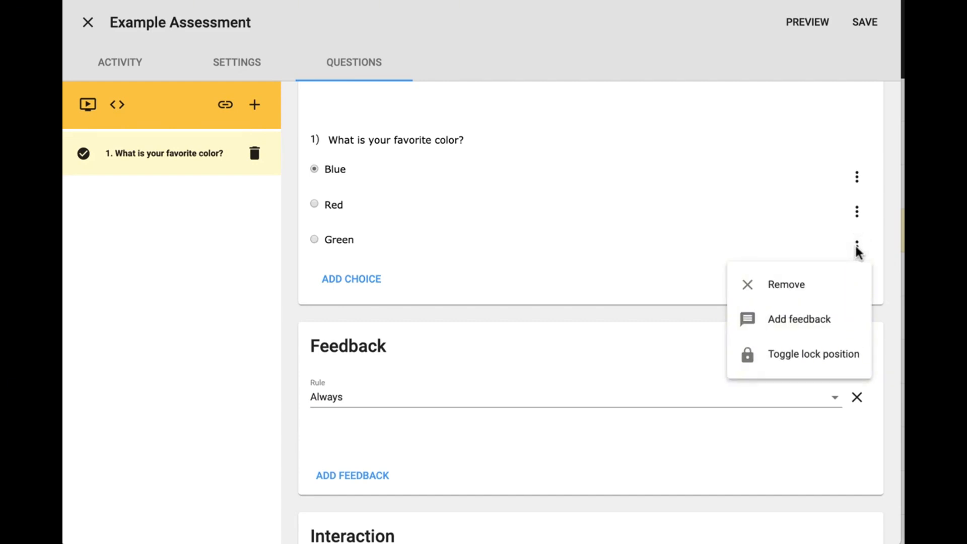
left_click(793, 323)
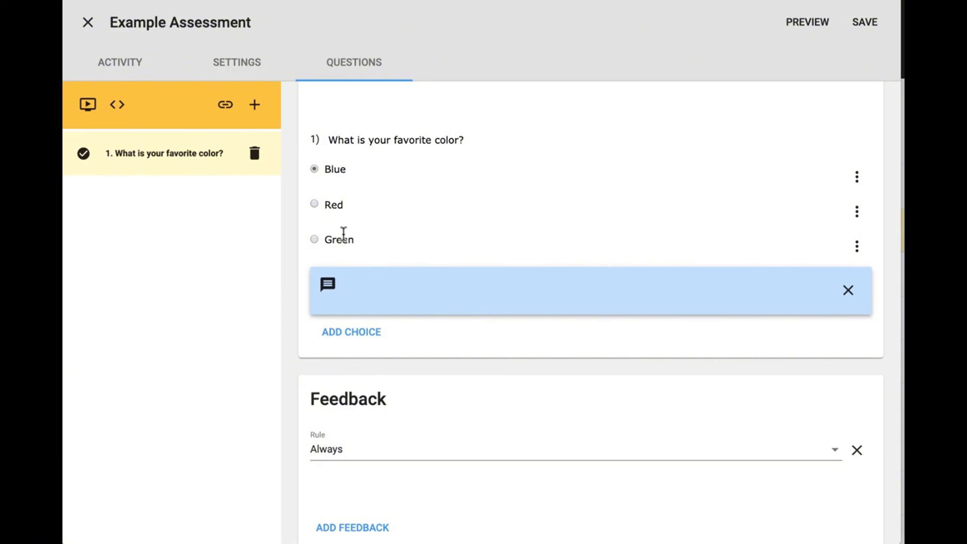
left_click(373, 285)
type("G")
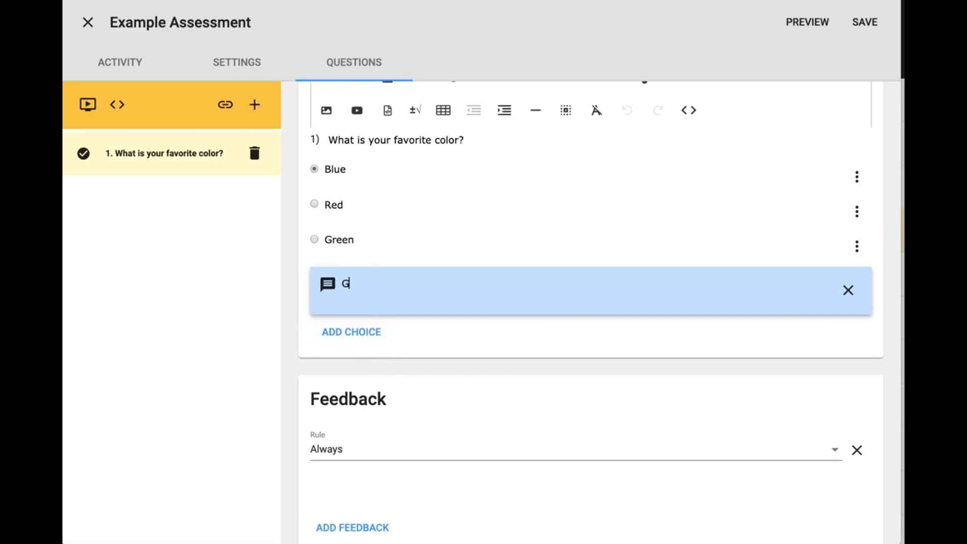
type("reen is pretty but not the right answer.")
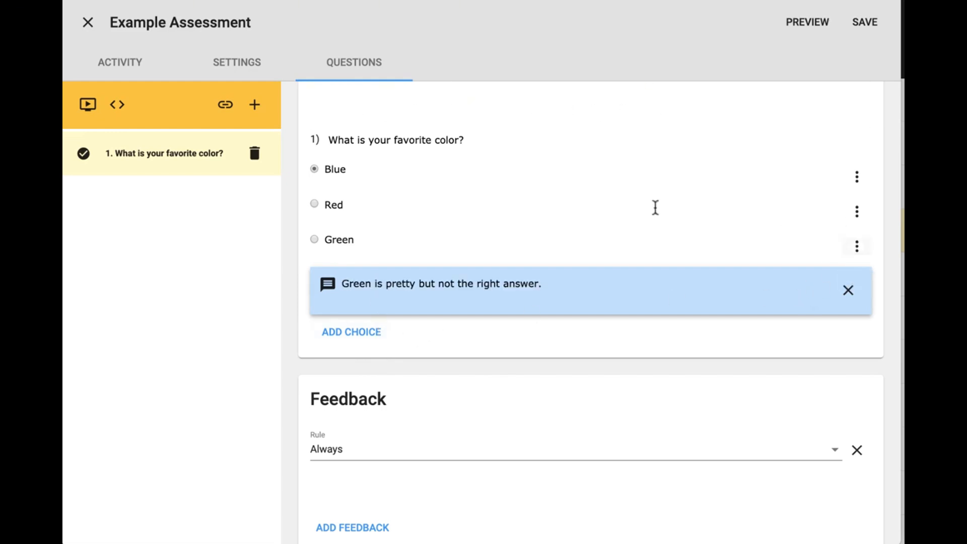
left_click(856, 211)
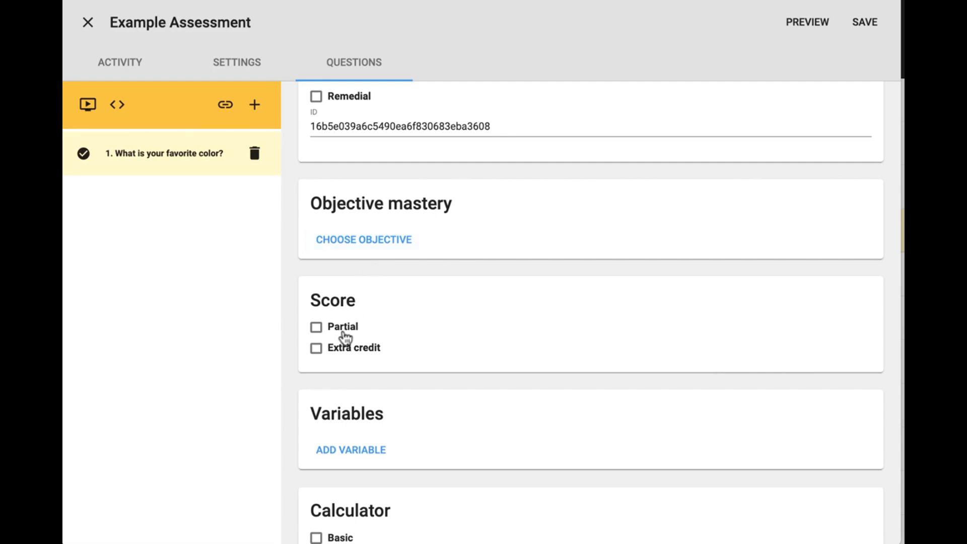
Examine the question's score, variable and calculator settings, and open the text of all questions for editing.
scroll(344, 336, "down", 2)
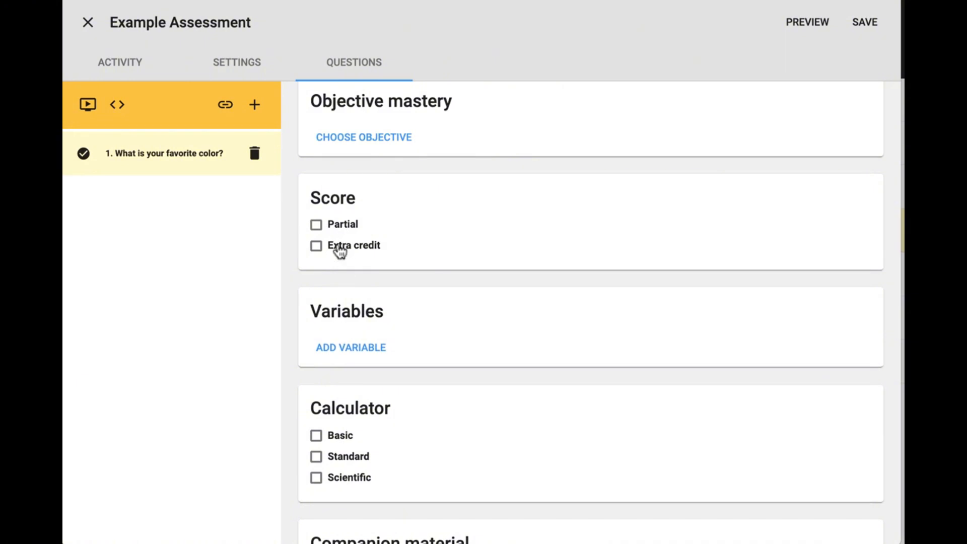
scroll(364, 320, "down", 2)
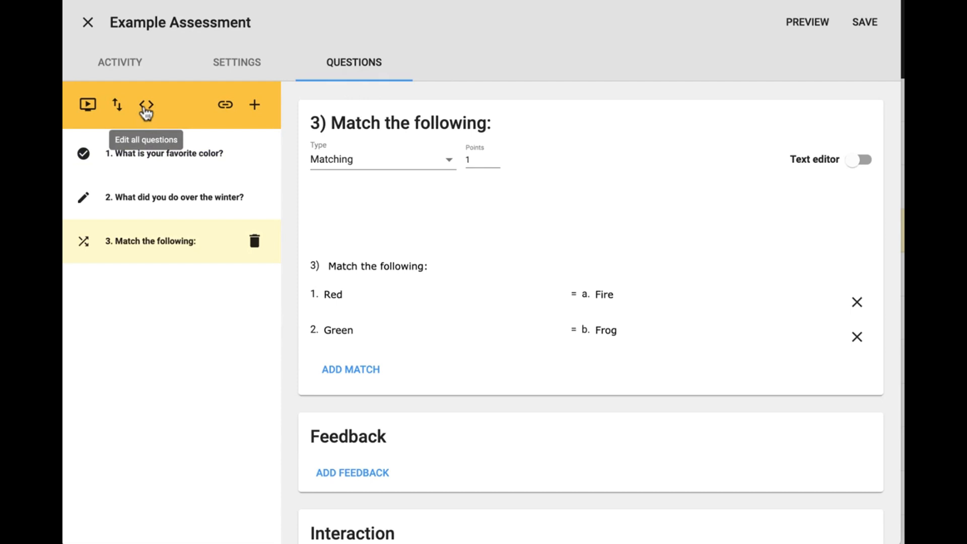
left_click(149, 108)
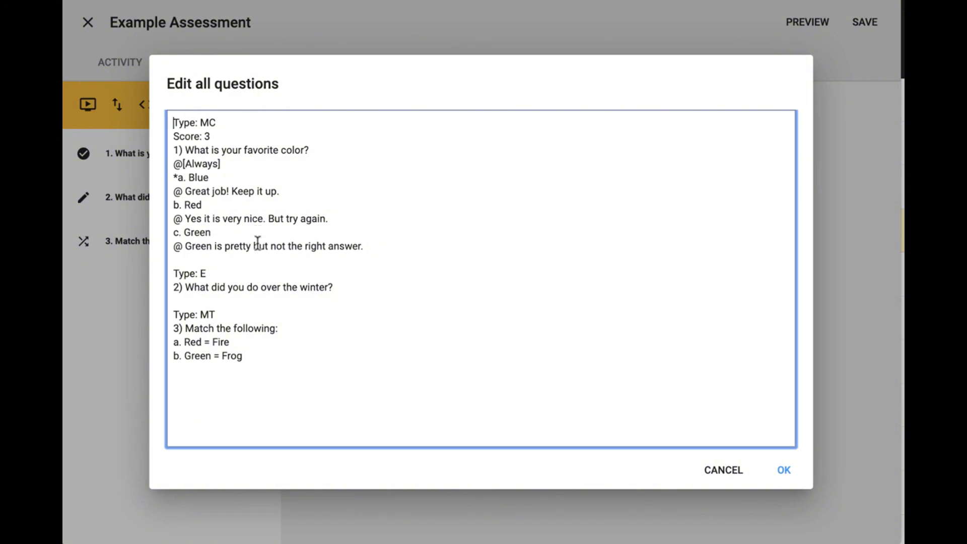
Leave the combined question text without changes and look at the options for reordering the three questions.
left_click(711, 468)
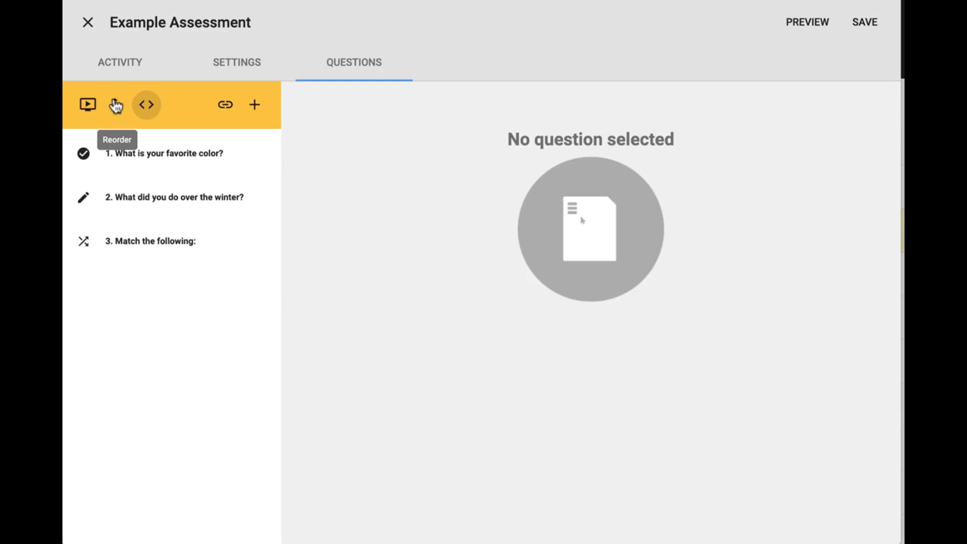
left_click(115, 105)
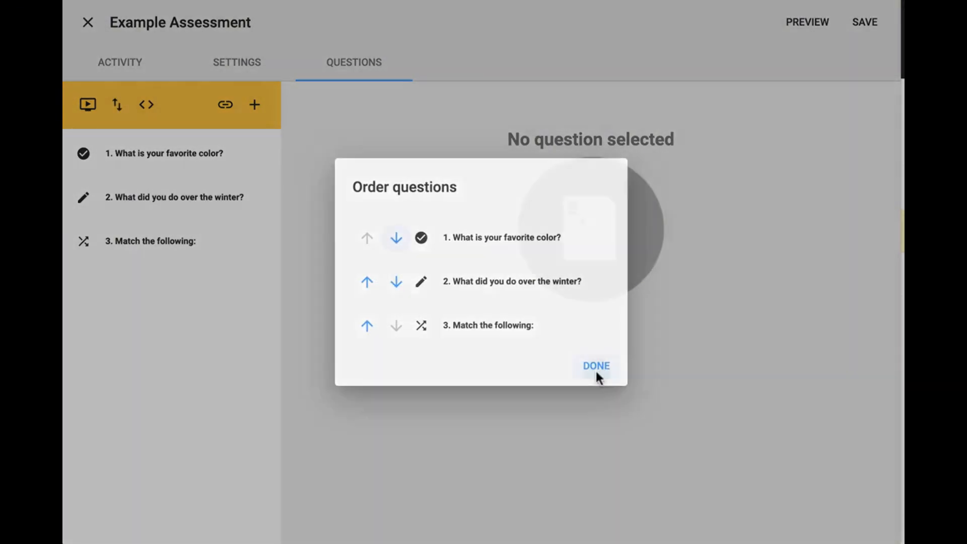
left_click(595, 370)
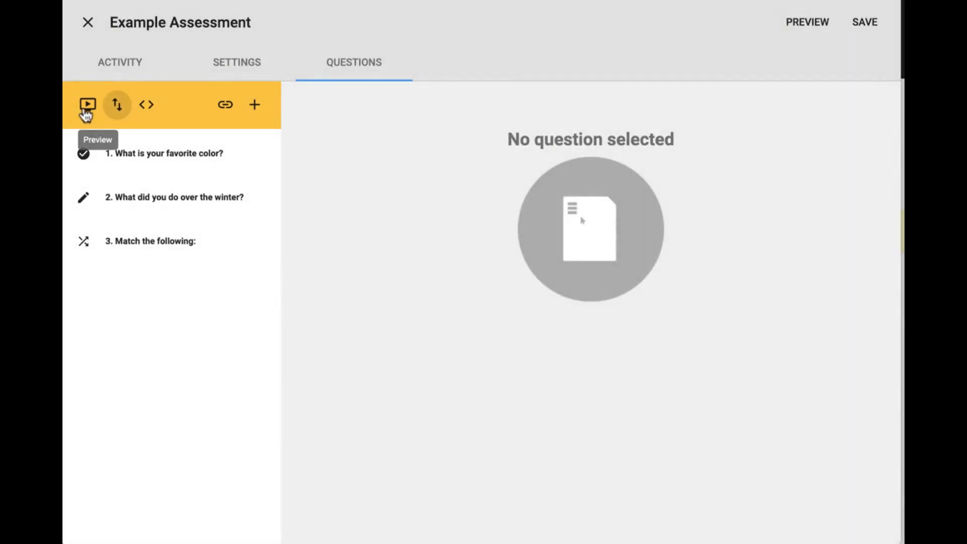
Preview all questions of the Example Assessment with their choices and feedback, and save the assessment.
left_click(87, 105)
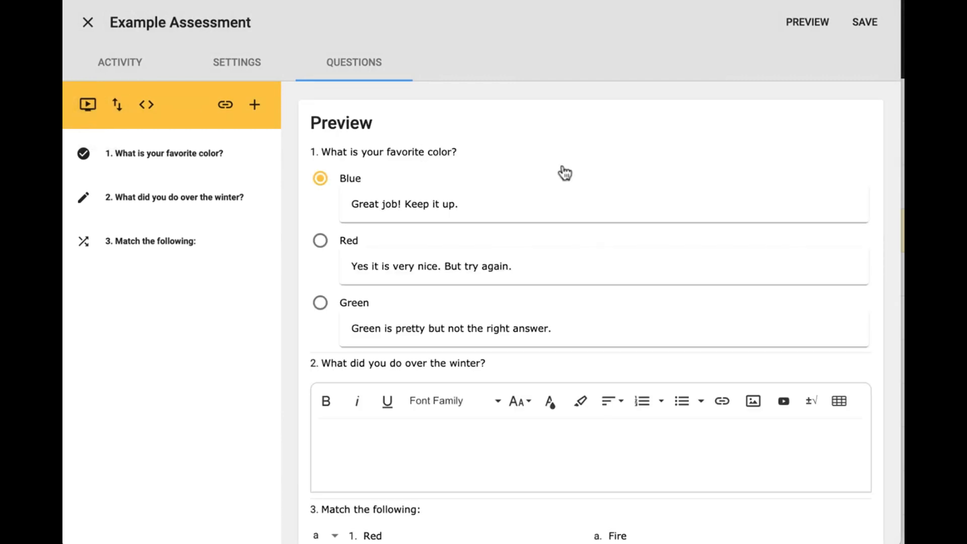
scroll(563, 172, "down", 1)
scroll(563, 172, "up", 1)
left_click(870, 22)
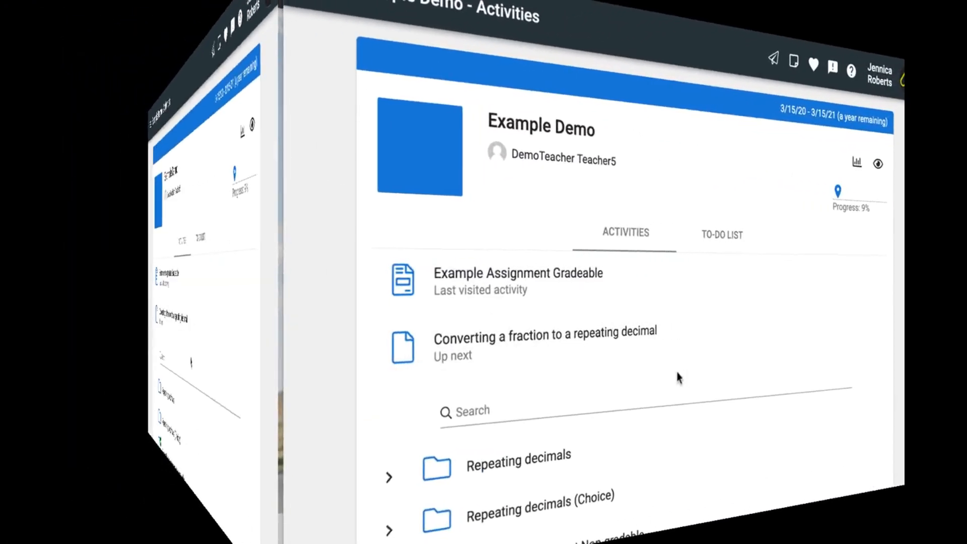
Start the Example Assessment from the student's course activities and answer the winter question with "Answer to essay".
scroll(534, 378, "down", 3)
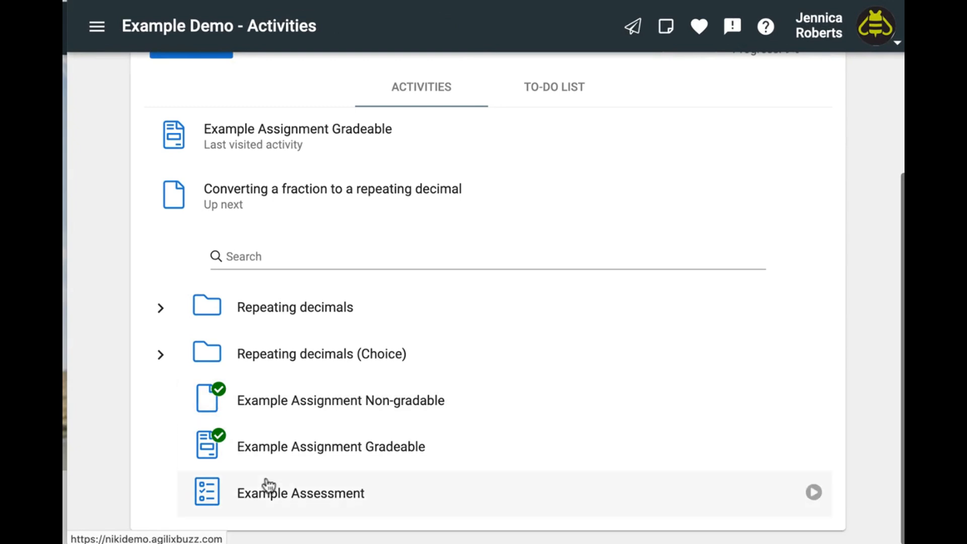
left_click_drag(277, 498, 279, 496)
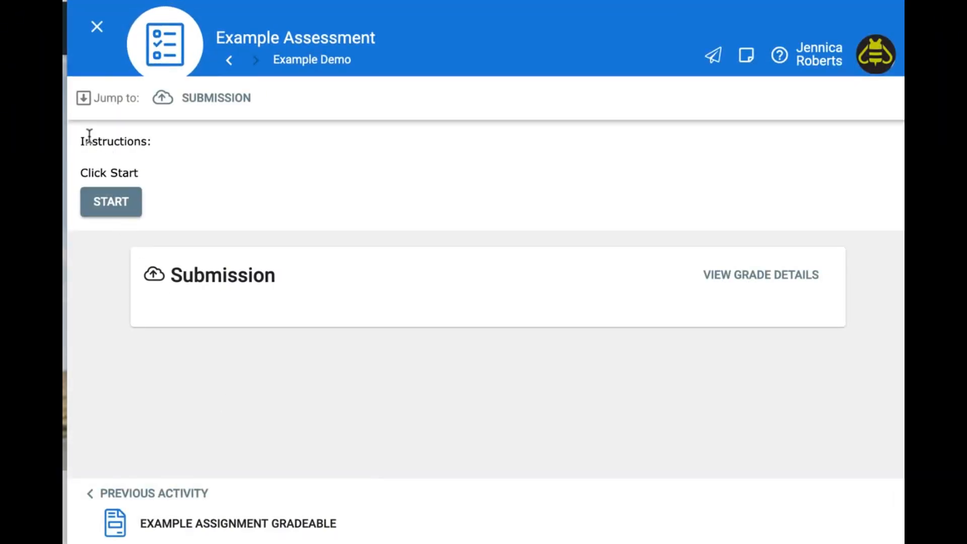
left_click(117, 203)
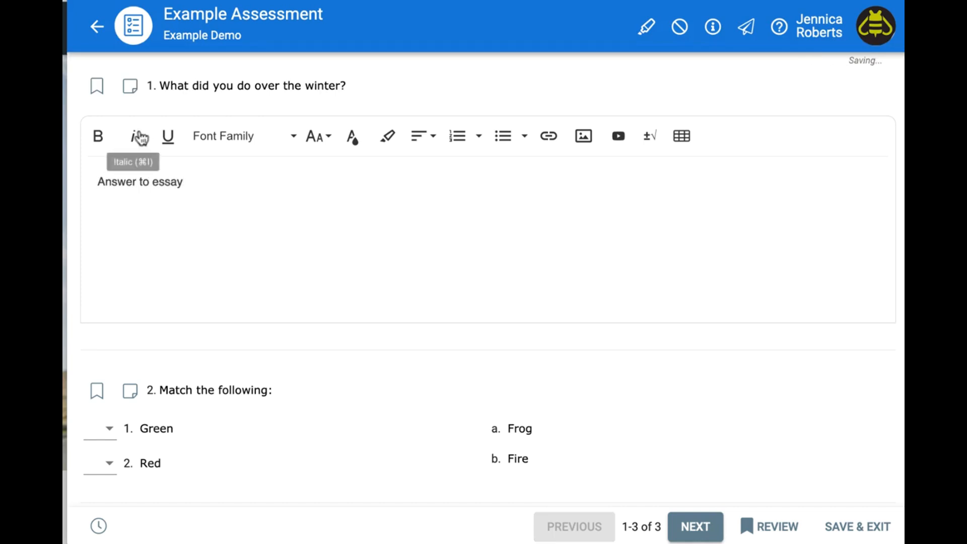
Bookmark the question "What did you do over the winter?" and add a question note to it.
left_click(97, 90)
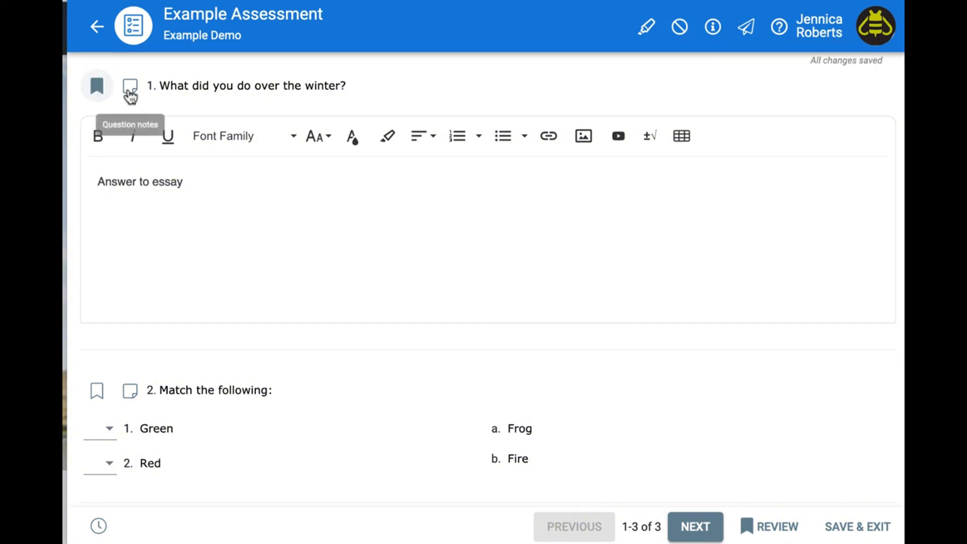
left_click(131, 91)
left_click(610, 188)
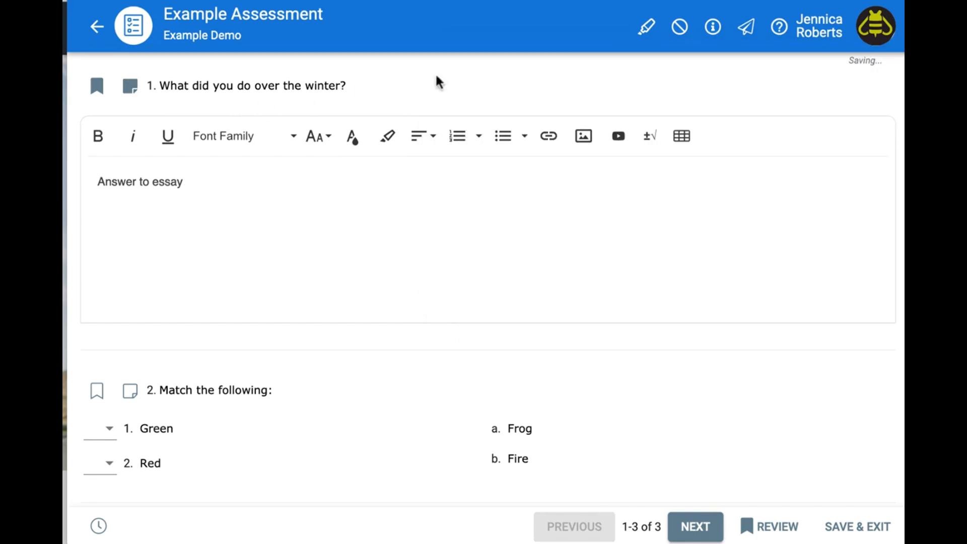
Highlight the words "over the winter?" in the first question and turn the highlighter off.
left_click(637, 34)
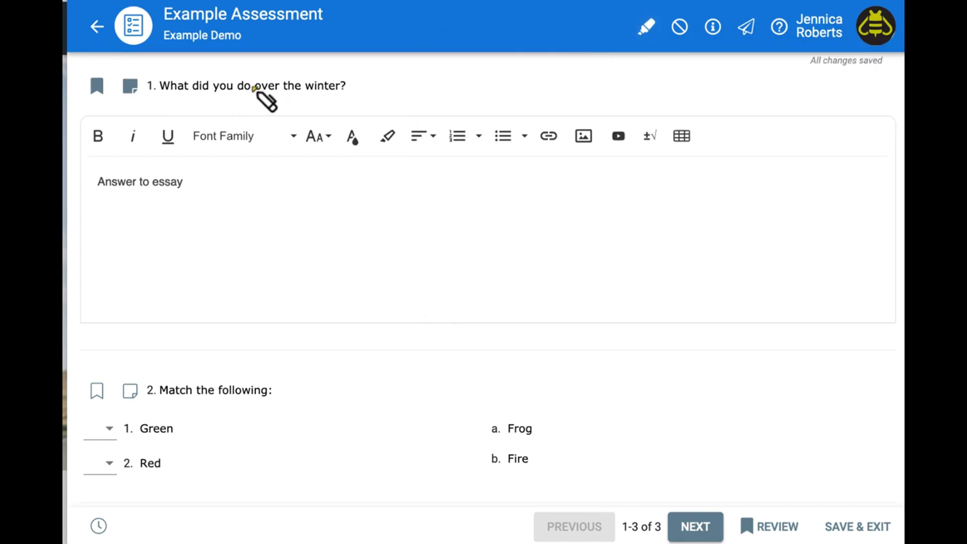
left_click_drag(251, 86, 356, 88)
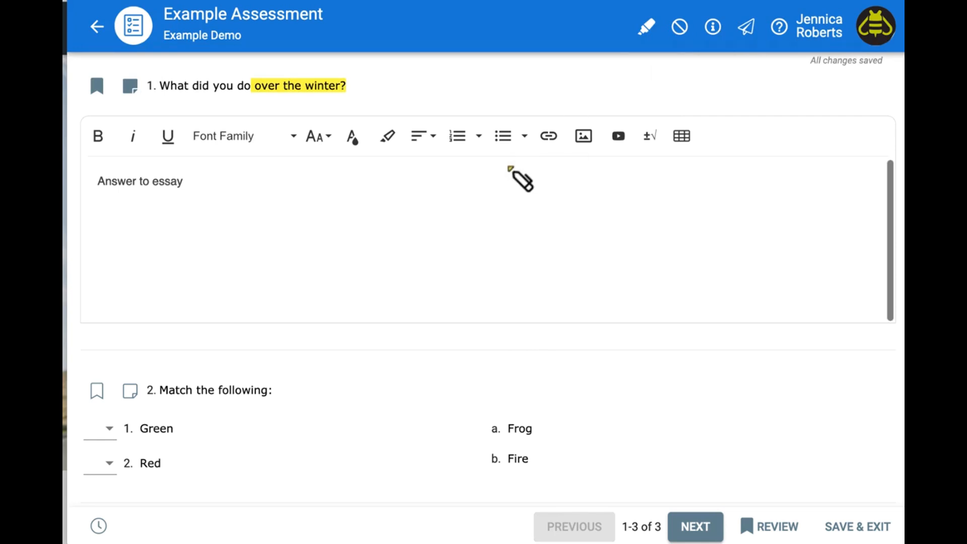
left_click(647, 27)
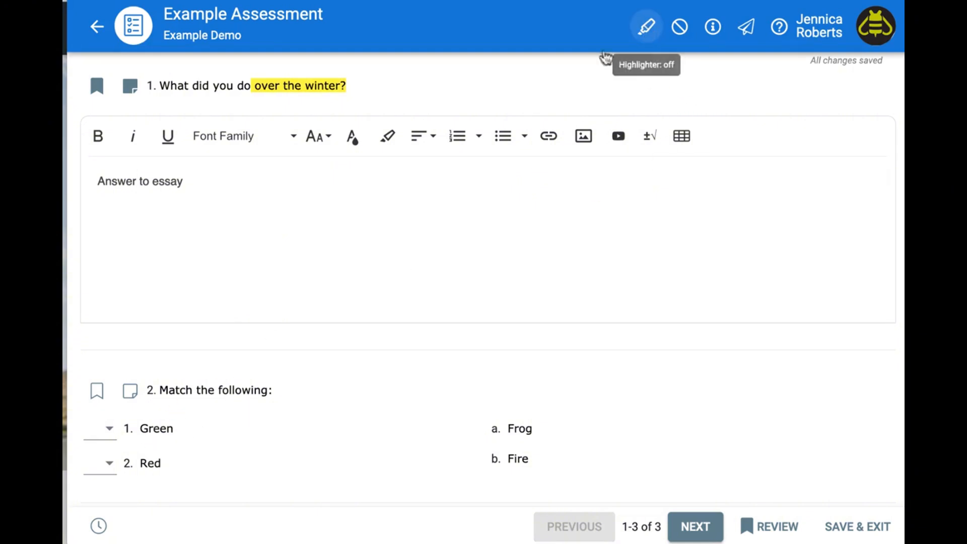
Answer the matching question by pairing Green with a (Frog) and Red with b (Fire).
left_click(110, 435)
left_click(99, 463)
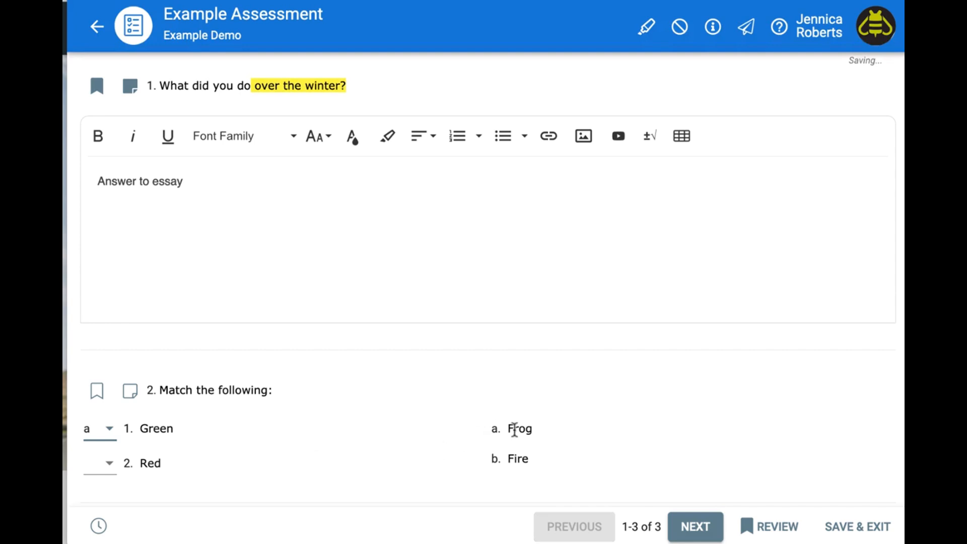
left_click(108, 463)
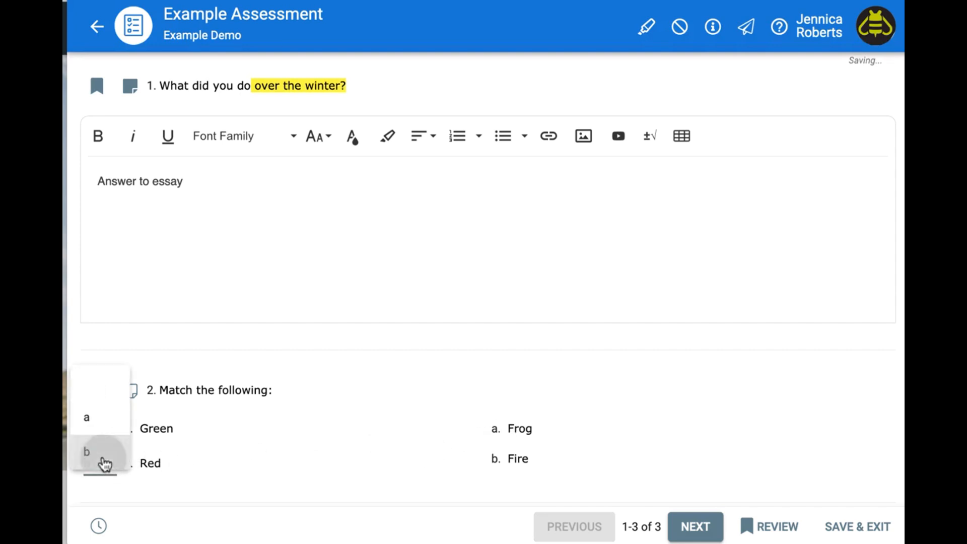
left_click(101, 460)
Bookmark the question "What is your favorite color?" and choose Green as its answer.
scroll(373, 455, "down", 3)
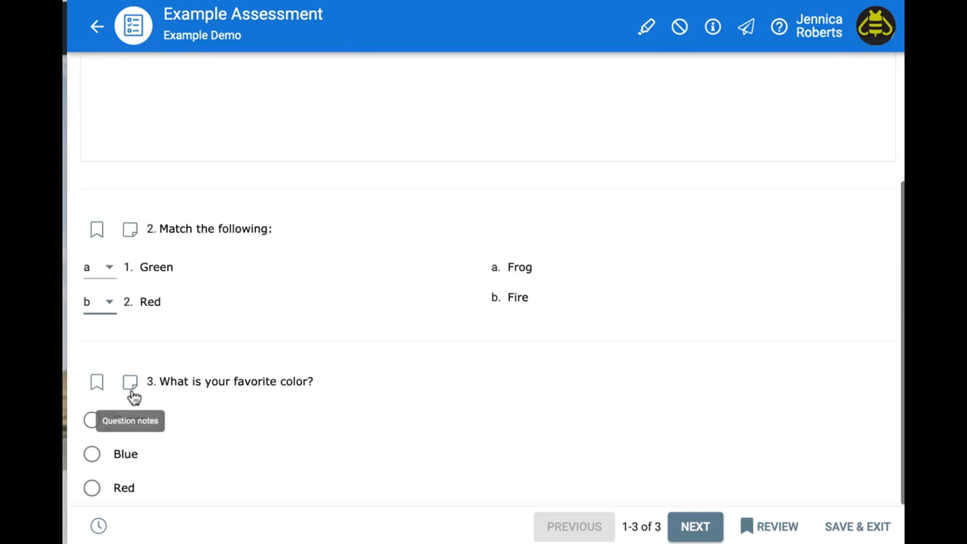
left_click(97, 386)
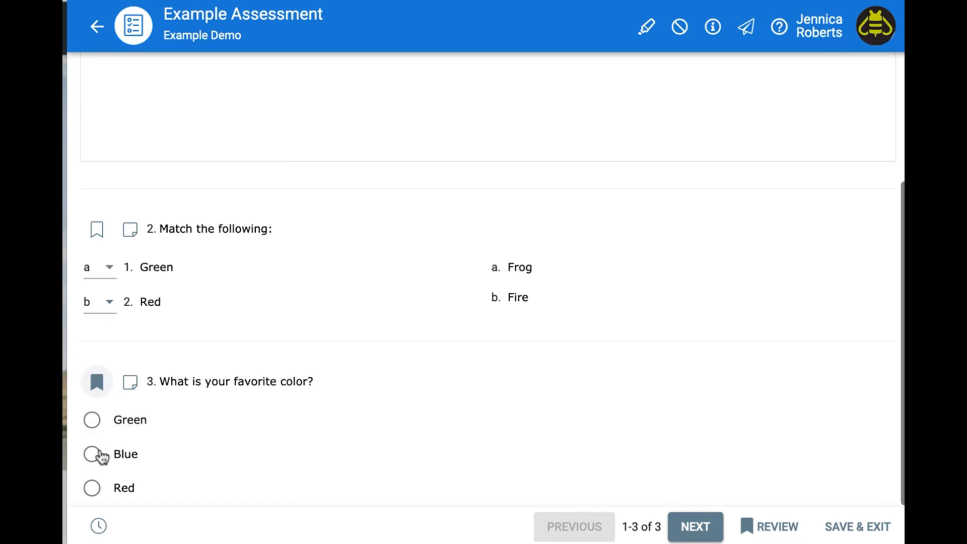
left_click(93, 421)
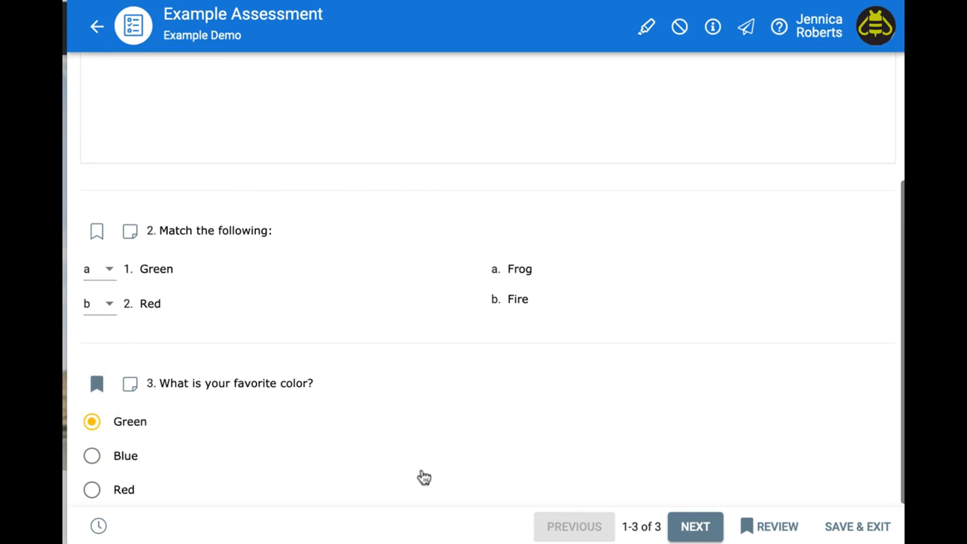
Review the assessment's questions, filter them to those that have notes, and open question 1 from the review.
left_click(778, 527)
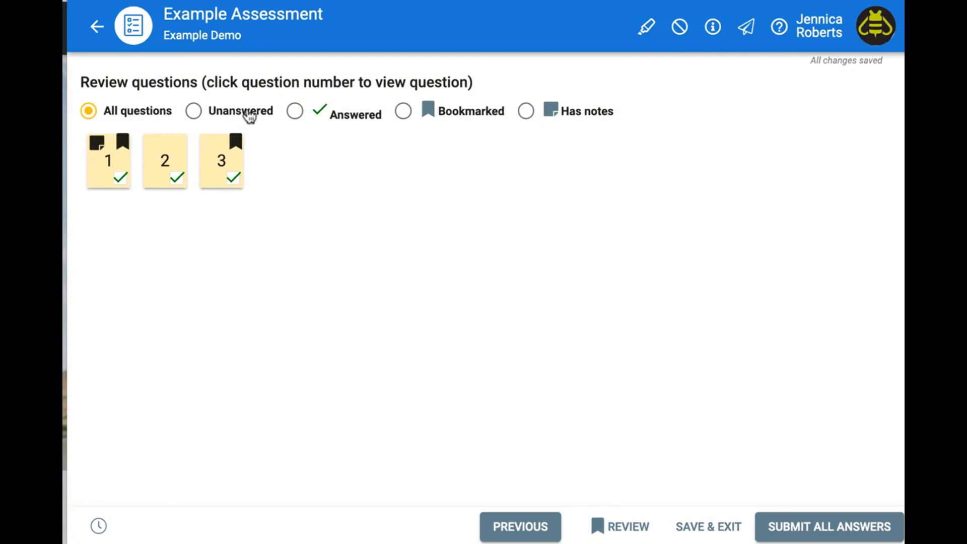
left_click(592, 119)
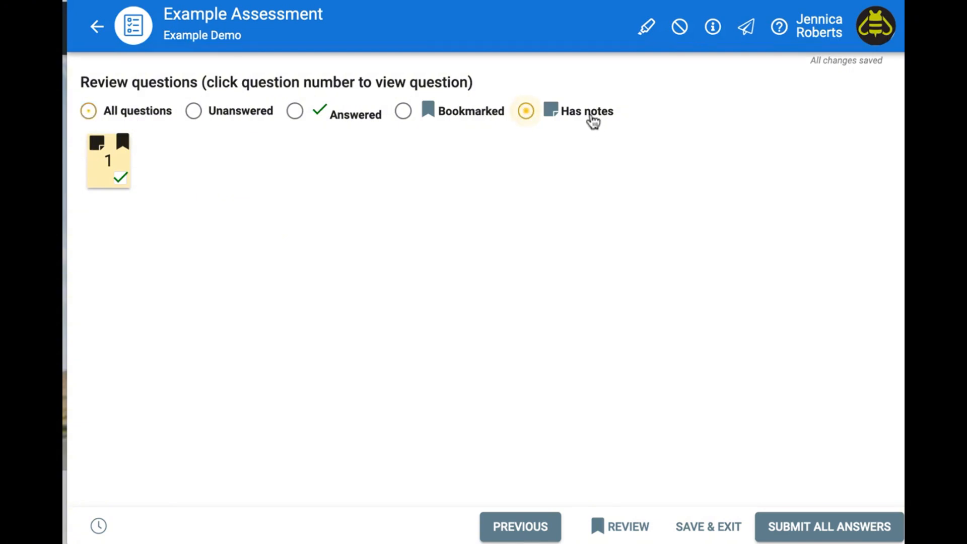
left_click(110, 164)
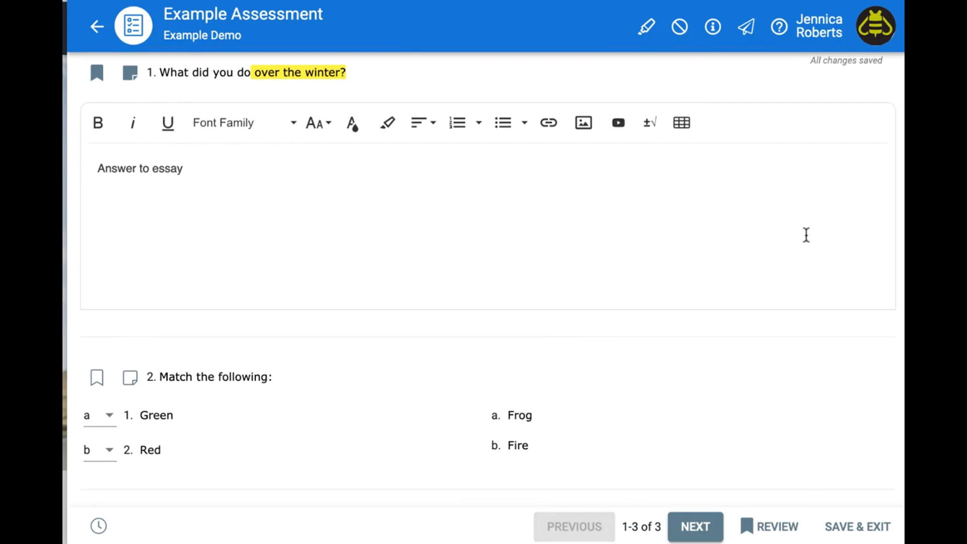